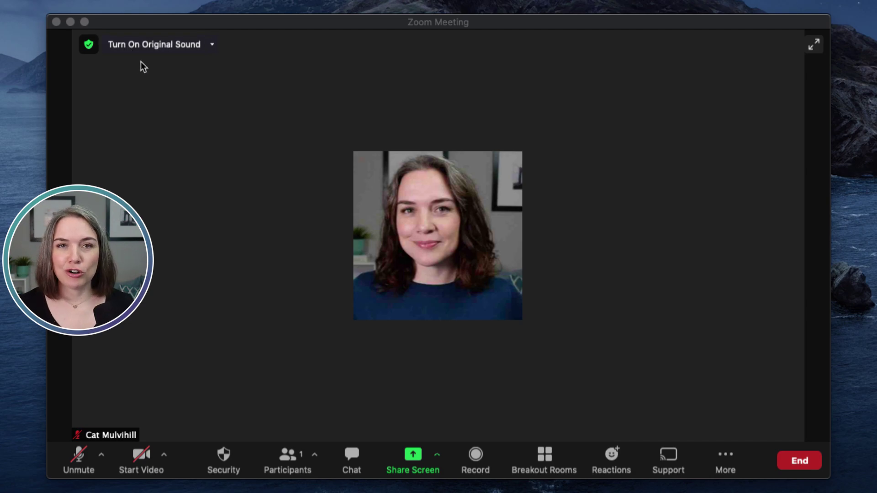
- Turn original sound on for the Zoom meeting and switch it back off
left_click(141, 47)
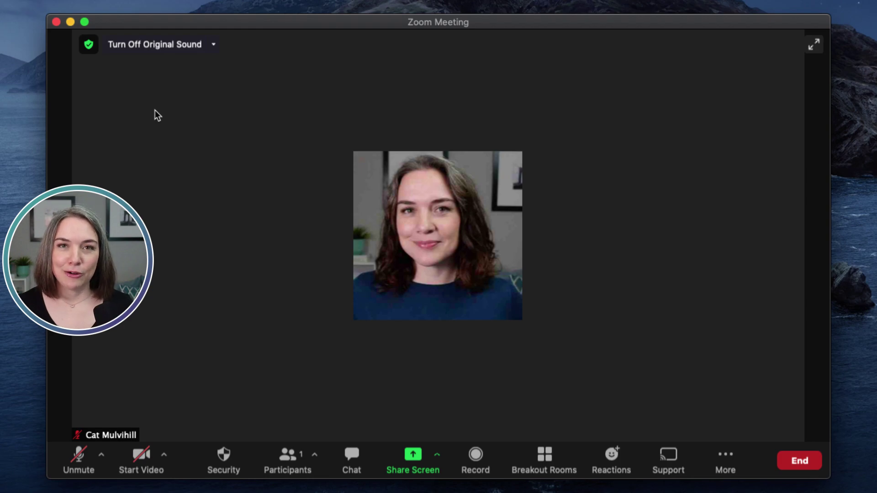
left_click(141, 46)
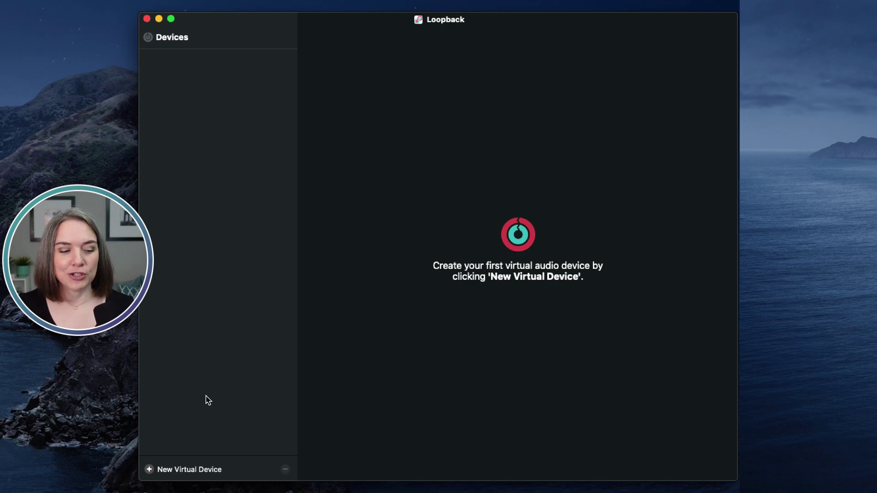
- In Loopback, create a new virtual device and delete its Pass-Thru source
left_click(190, 470)
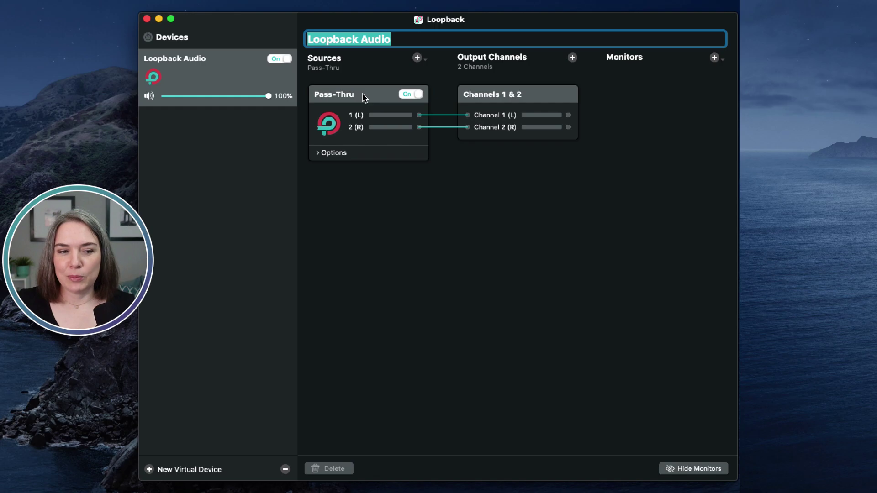
key("Return")
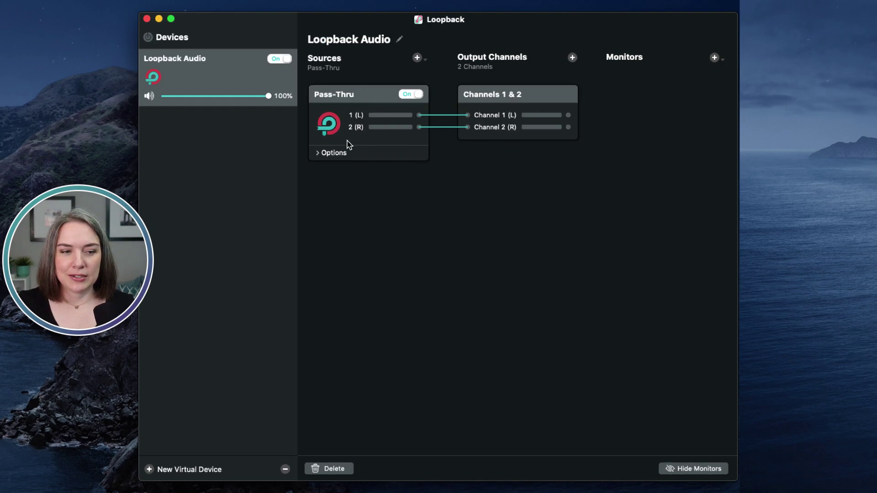
left_click(341, 469)
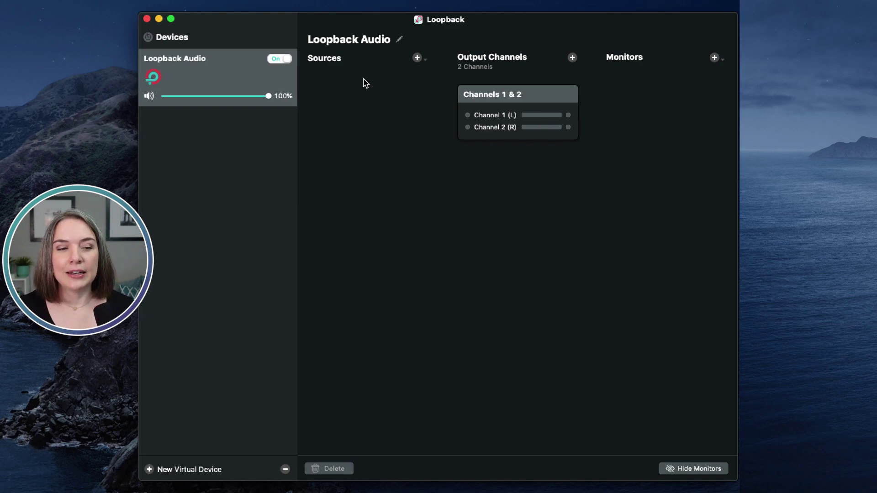
- Rename the new virtual device as Ecamm Live Virtual Mic
left_click(399, 40)
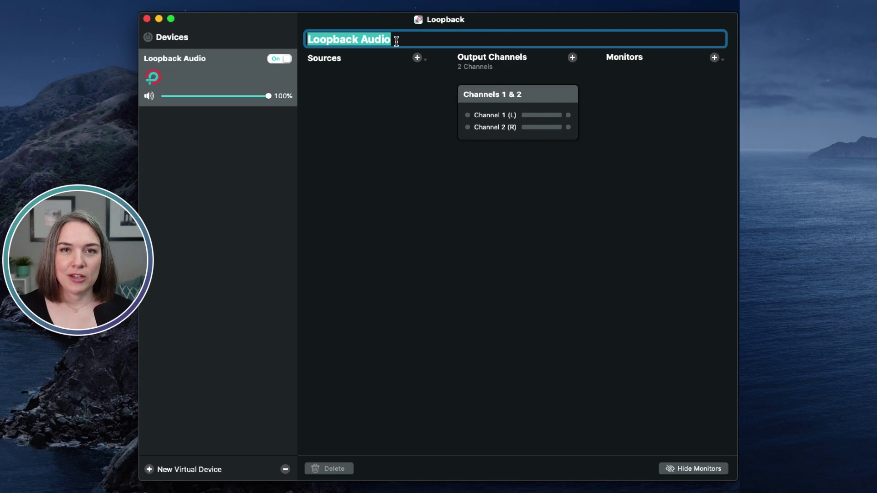
type("Ecam")
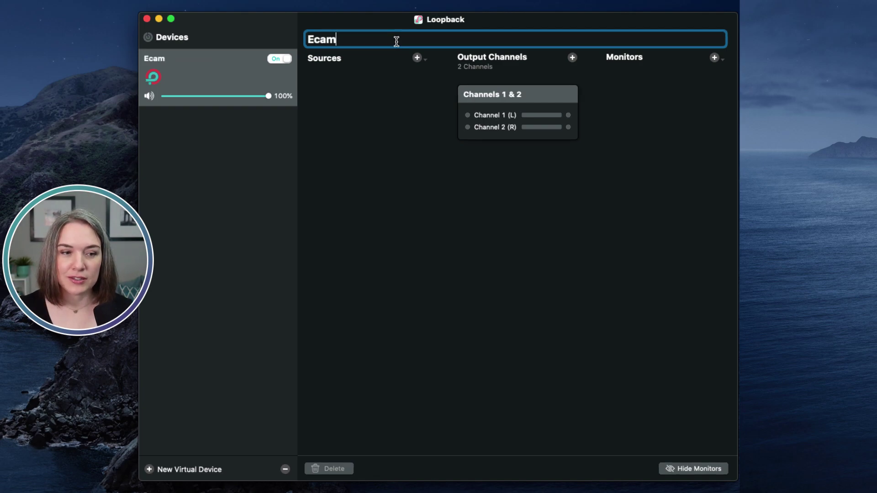
type("m Live Virtua")
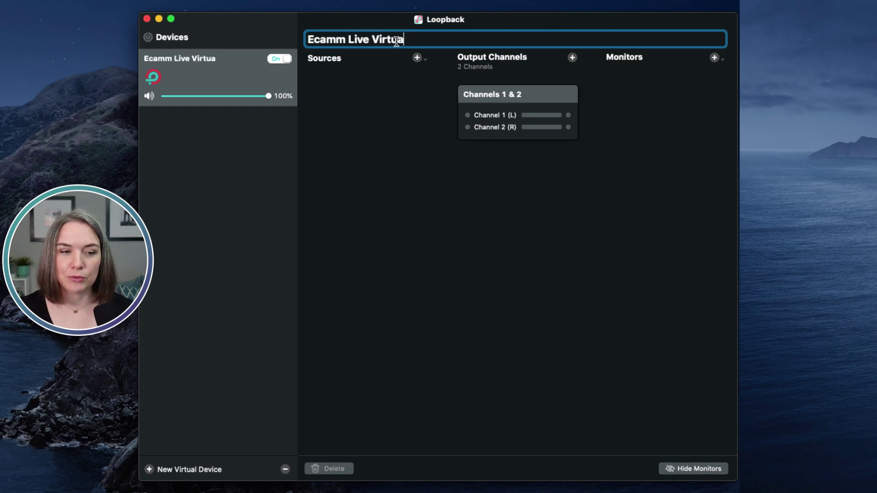
type("l Mic")
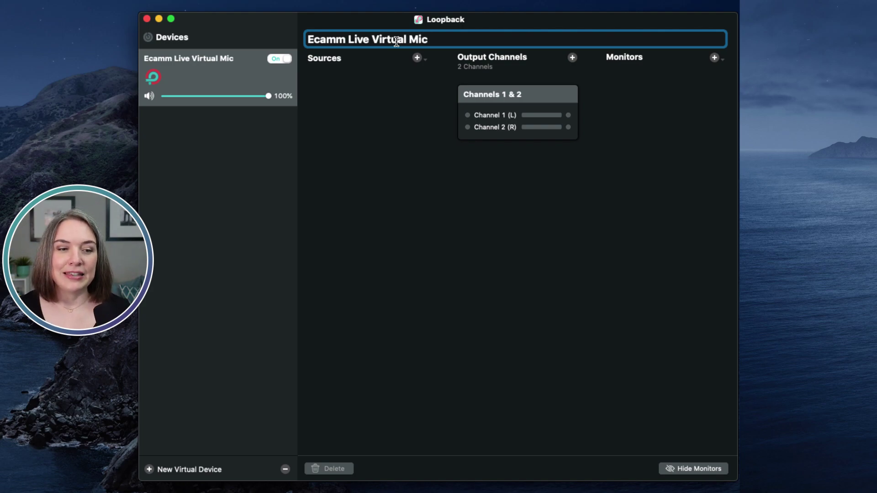
key("Return")
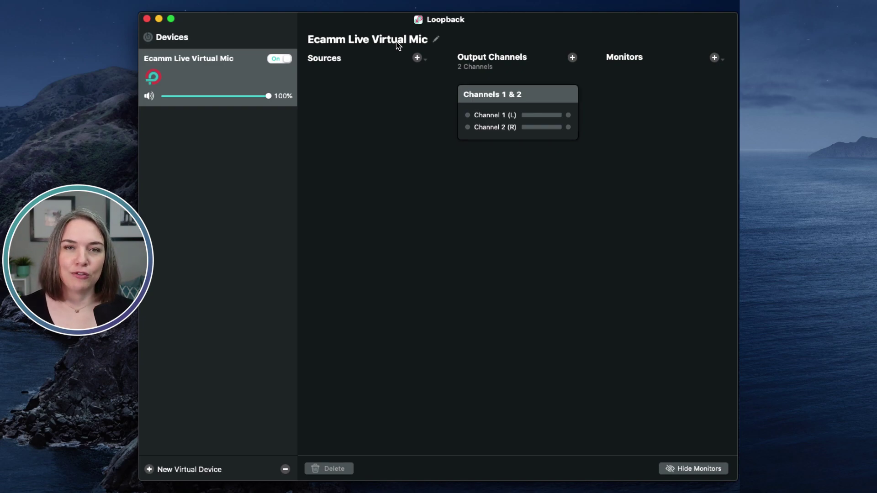
- Add Ecamm Live as a source of the virtual device and disable its Mute when capturing option
left_click(417, 58)
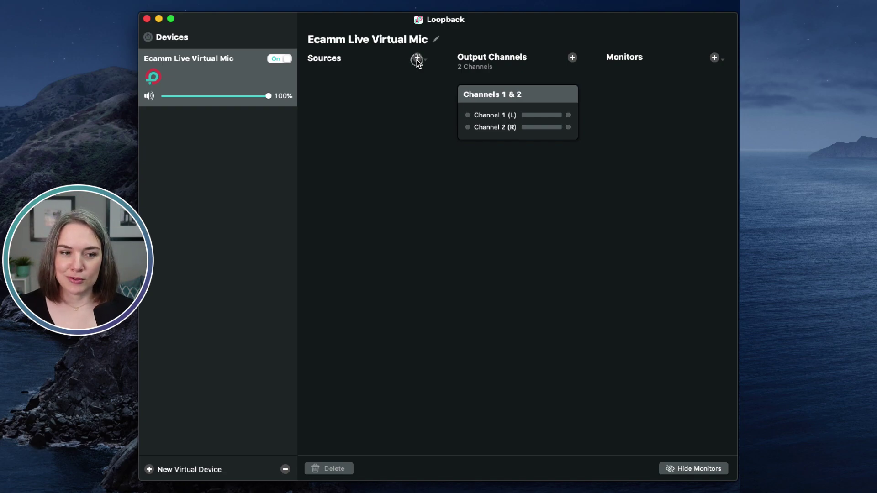
left_click(449, 99)
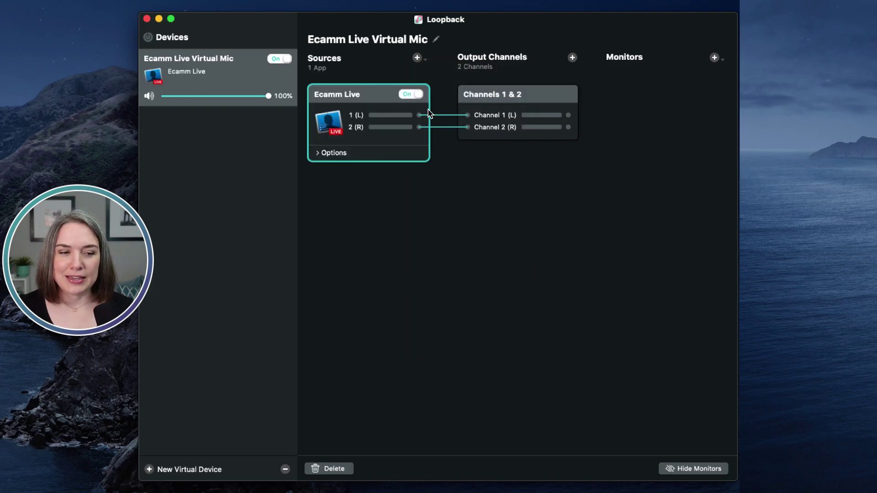
left_click(318, 154)
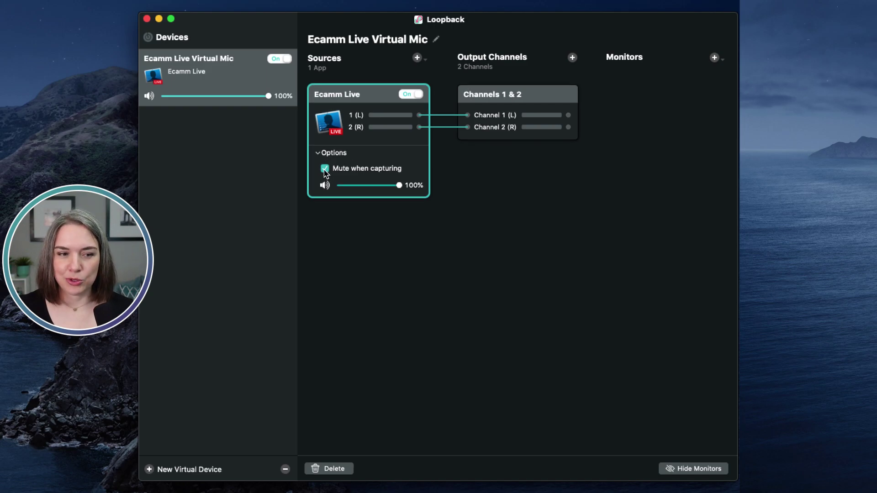
left_click(325, 169)
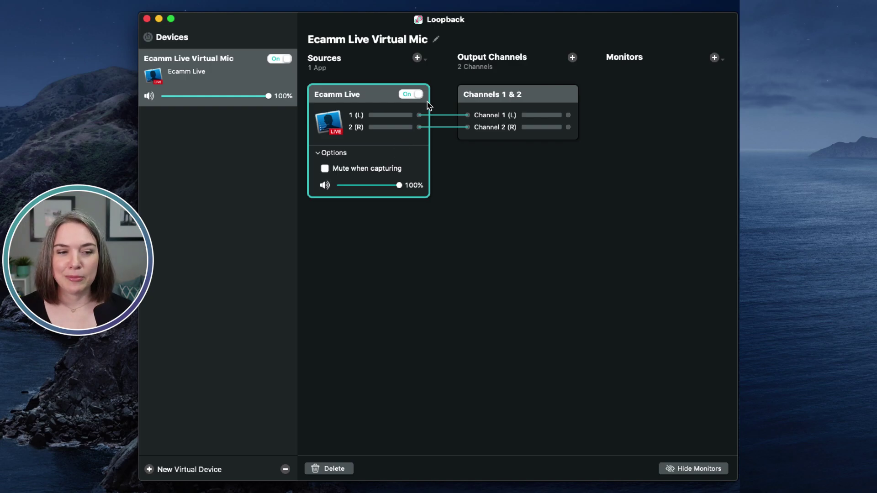
- Add the Shure MV7 microphone as a second source of Ecamm Live Virtual Mic and expand its options
left_click(417, 57)
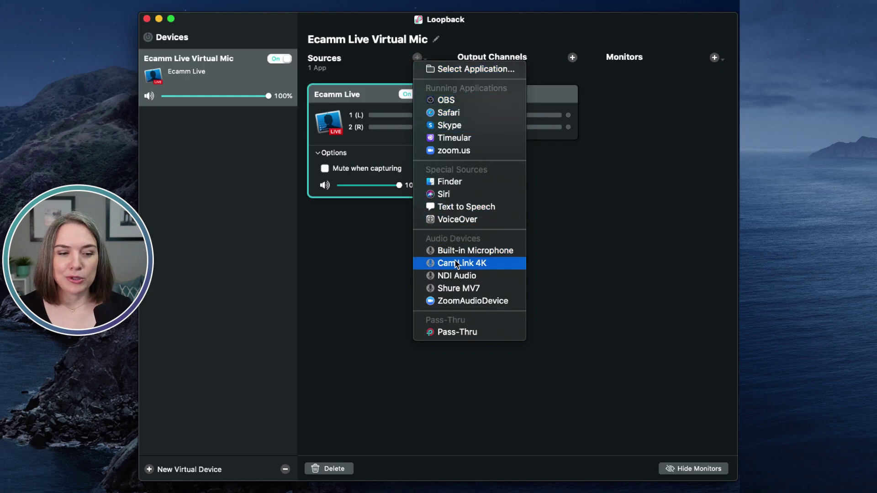
left_click(458, 288)
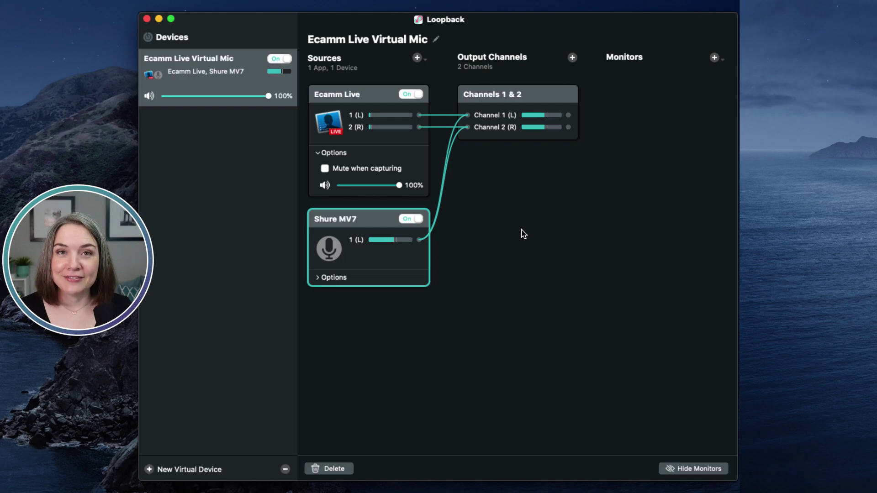
left_click(317, 278)
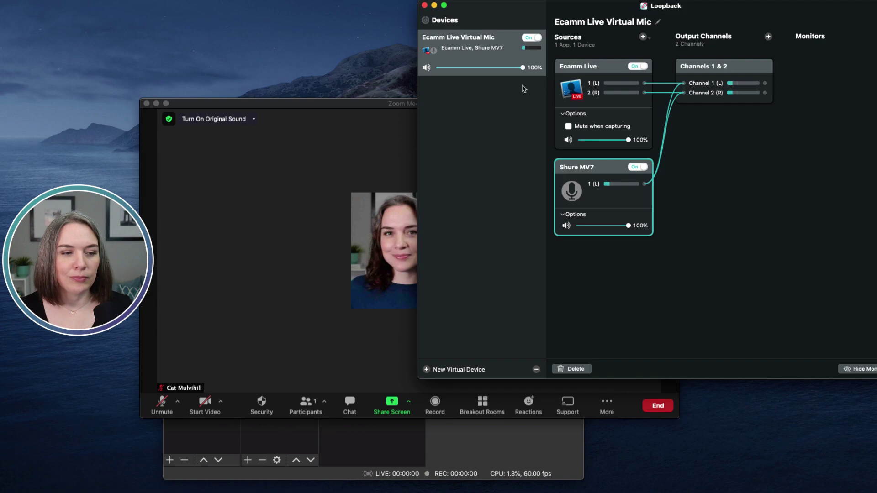
- Switch to the Zoom meeting and select Ecamm Live Virtual Mic as its microphone
left_click(331, 172)
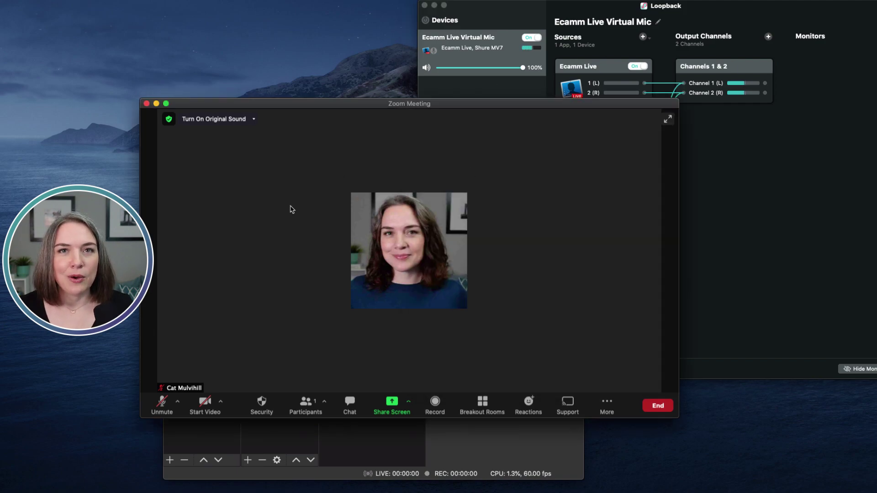
left_click(177, 402)
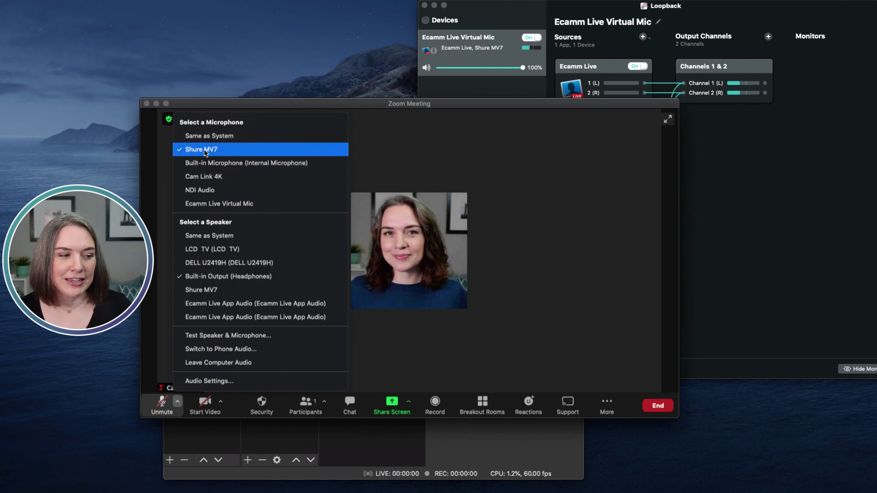
left_click(237, 204)
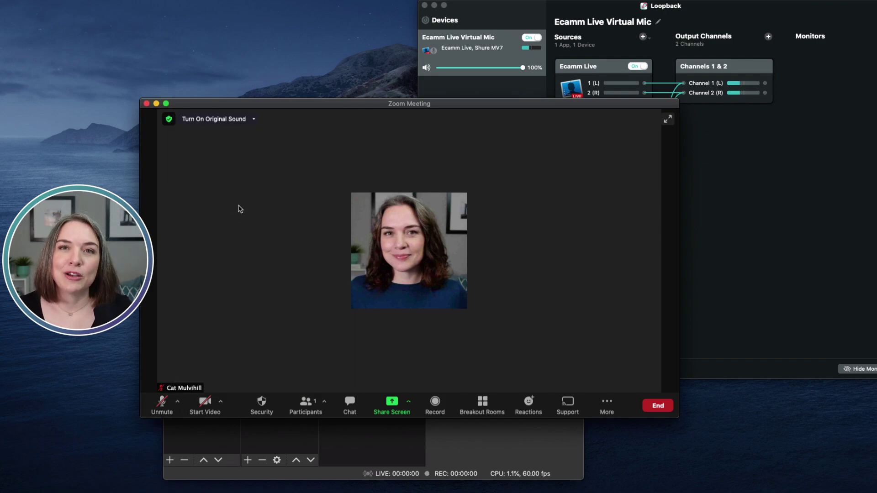
left_click(717, 112)
left_click(262, 229)
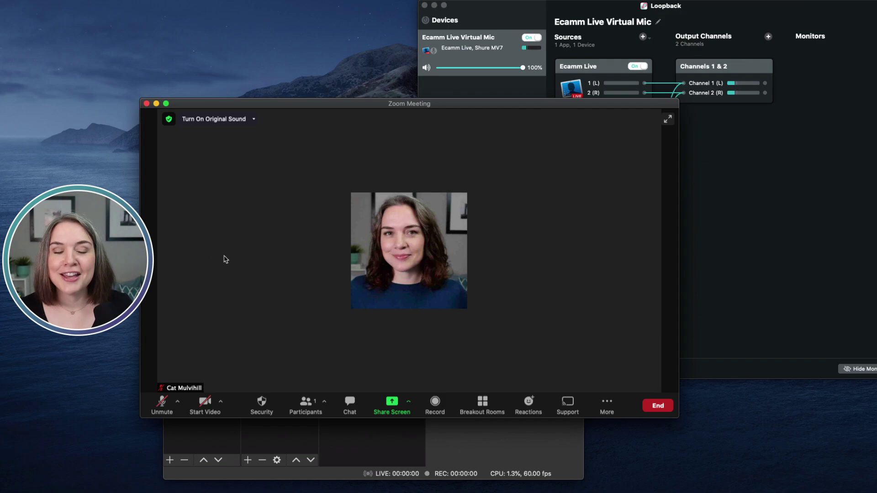
- Switch to Loopback and create a second virtual device named Audio from Zoom
left_click(718, 200)
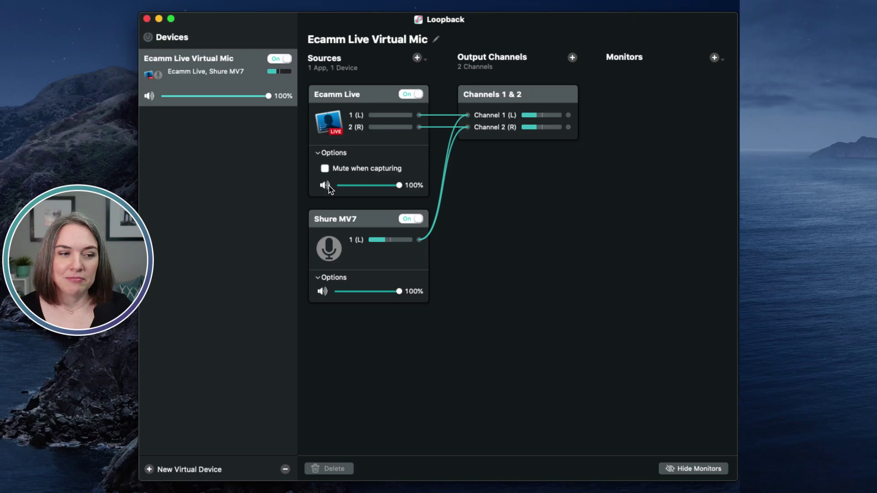
left_click(150, 470)
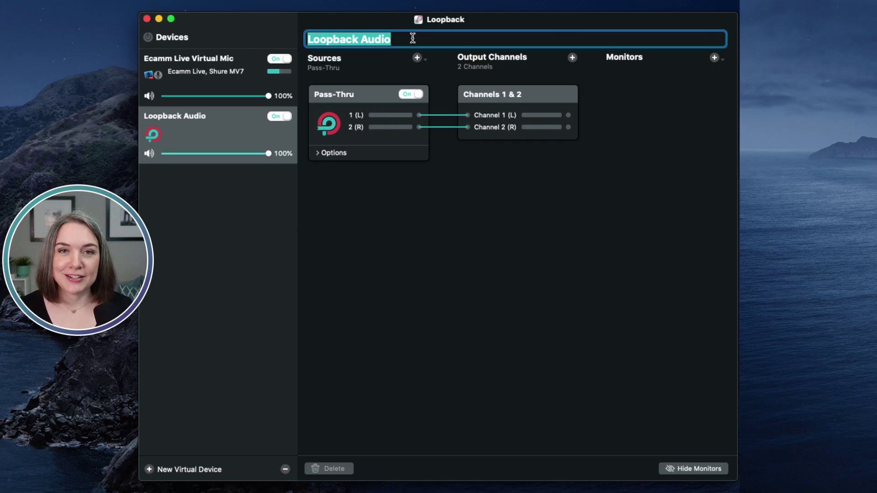
type("A")
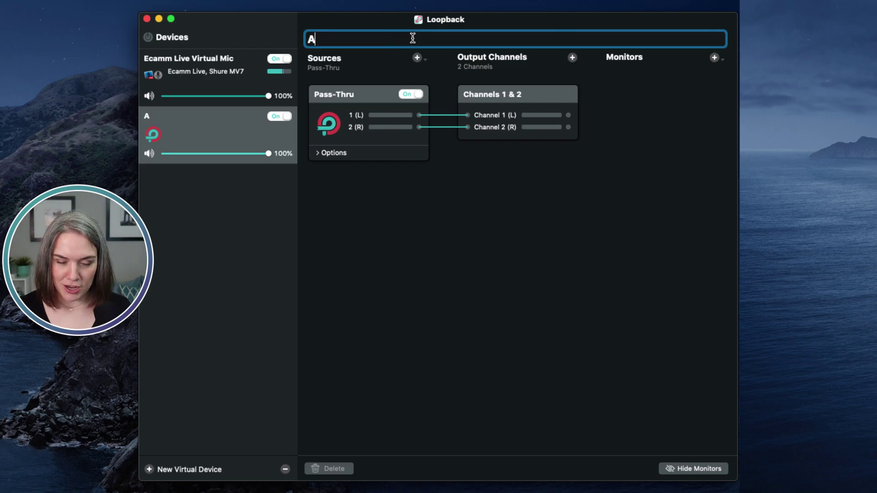
type("udio from Zoom")
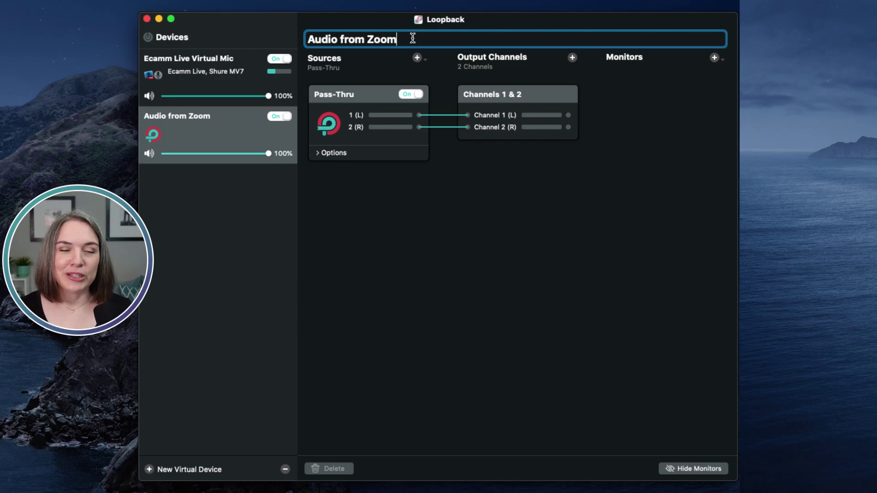
key("Return")
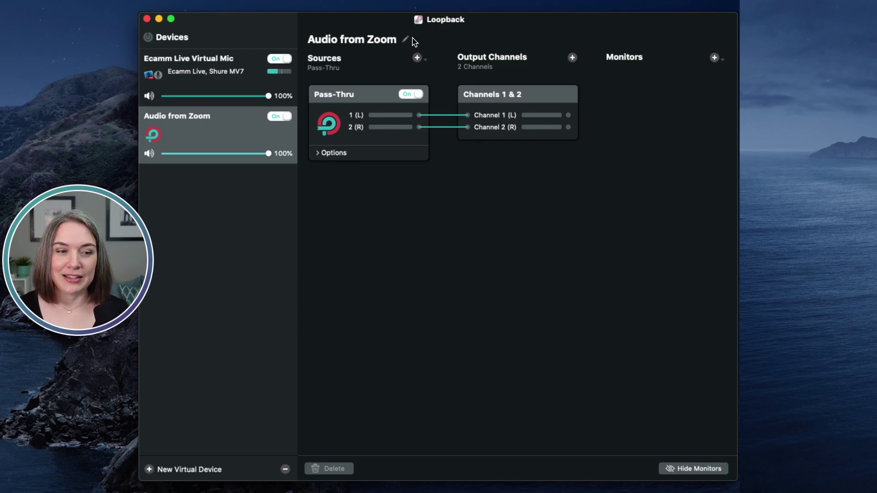
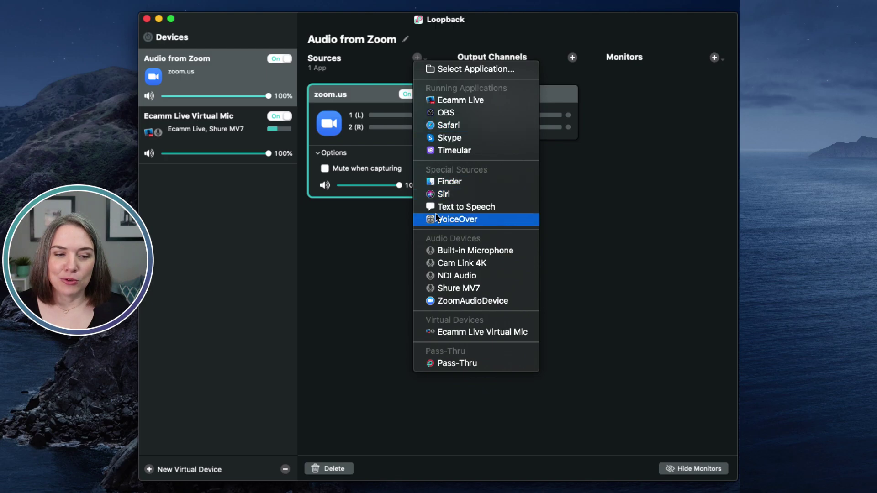
- Add the Shure MV7 microphone as a source alongside zoom.us in the Audio from Zoom device
left_click(450, 289)
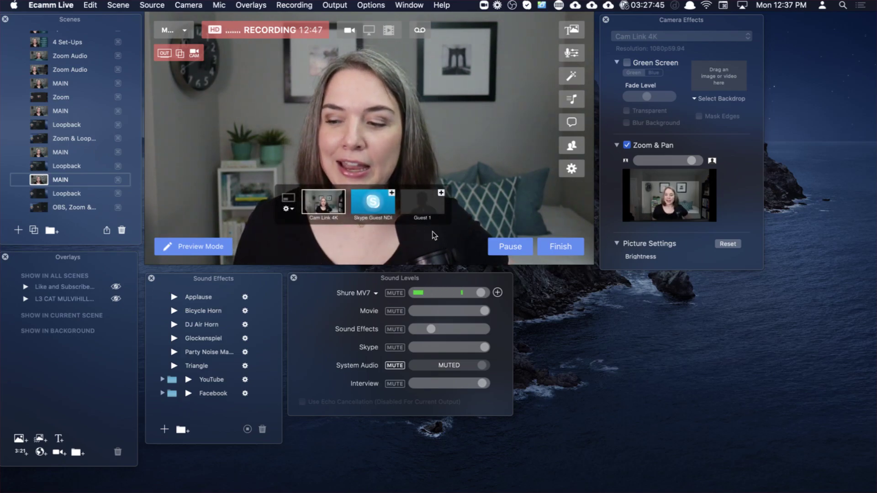
- Switch to Ecamm Live and select Audio from Zoom as the microphone input in its sound levels
left_click(376, 294)
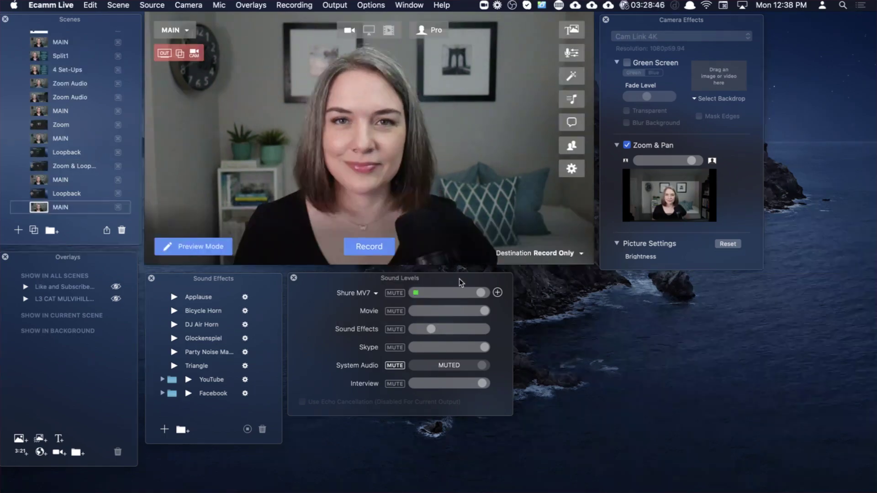
key("super+r")
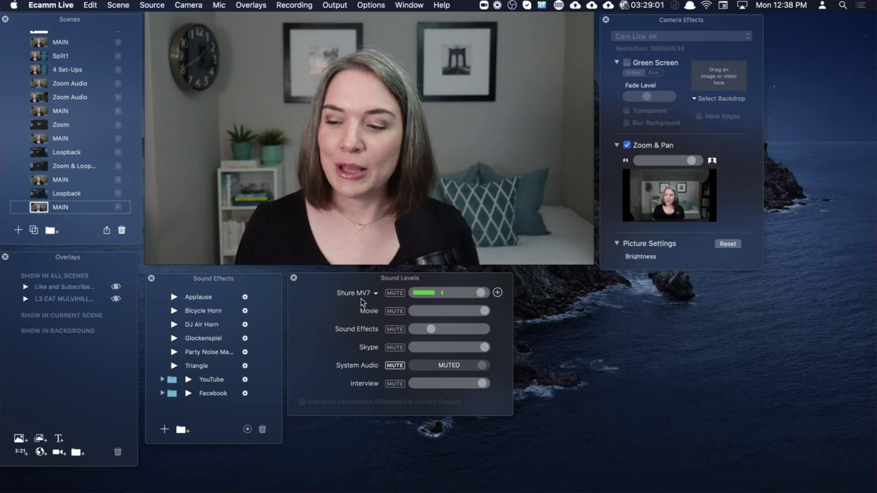
left_click(378, 294)
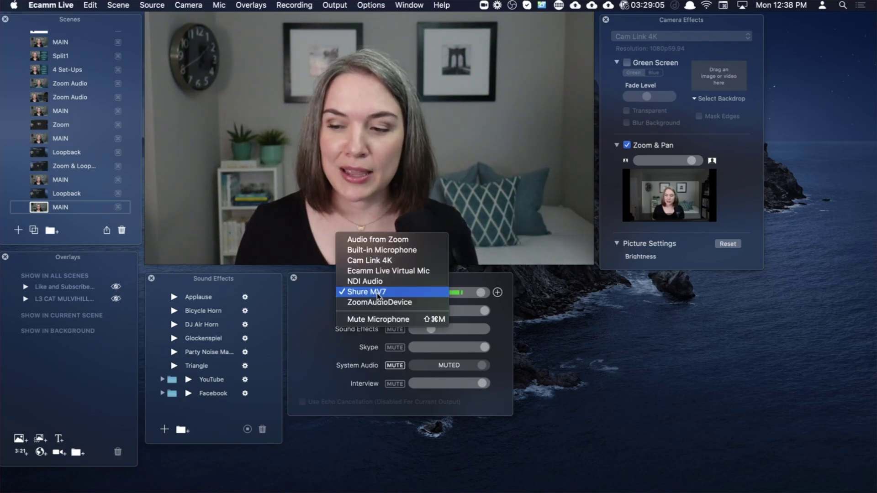
left_click(375, 239)
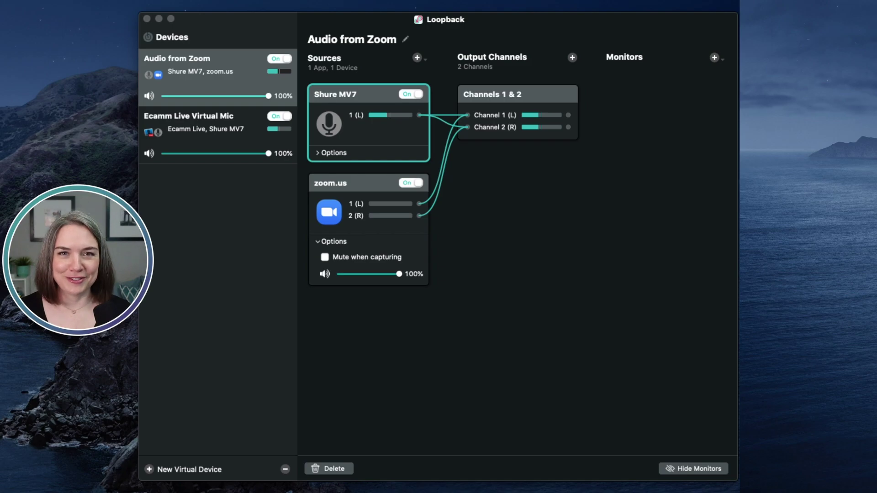
- In Loopback, create a third virtual device named OBS Virtual Mic
left_click(194, 472)
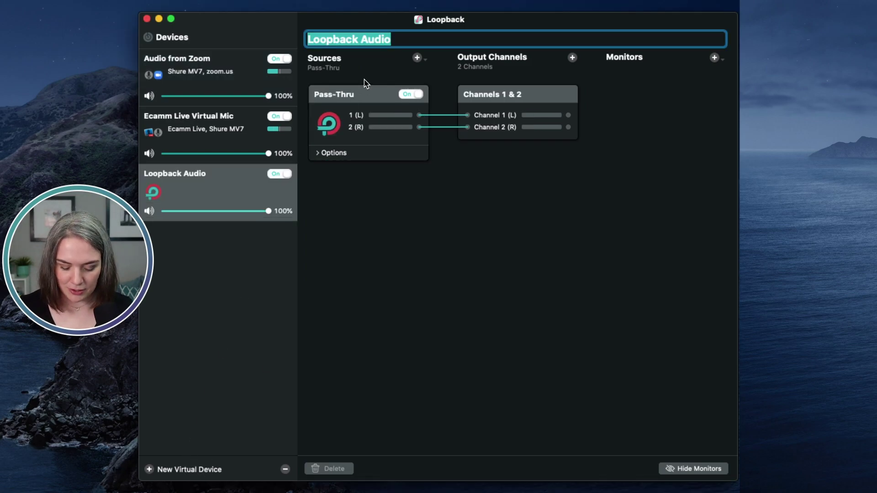
type("OBS Virtual")
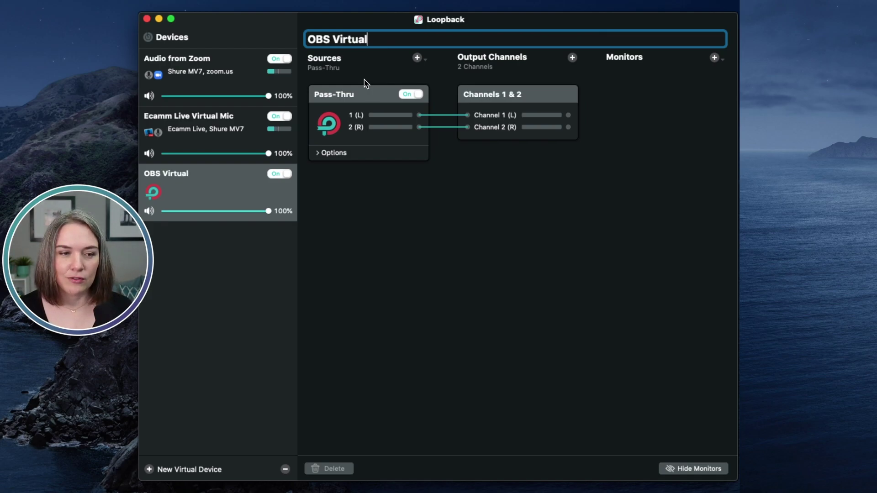
type(" Mic")
key("Return")
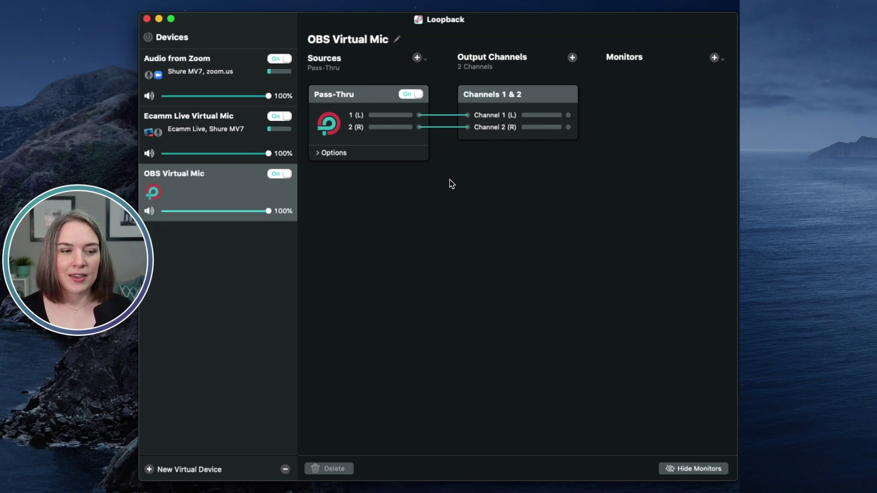
- Delete the Pass-Thru source from OBS Virtual Mic and add OBS and the Shure MV7 microphone as its sources
left_click(359, 95)
left_click(342, 469)
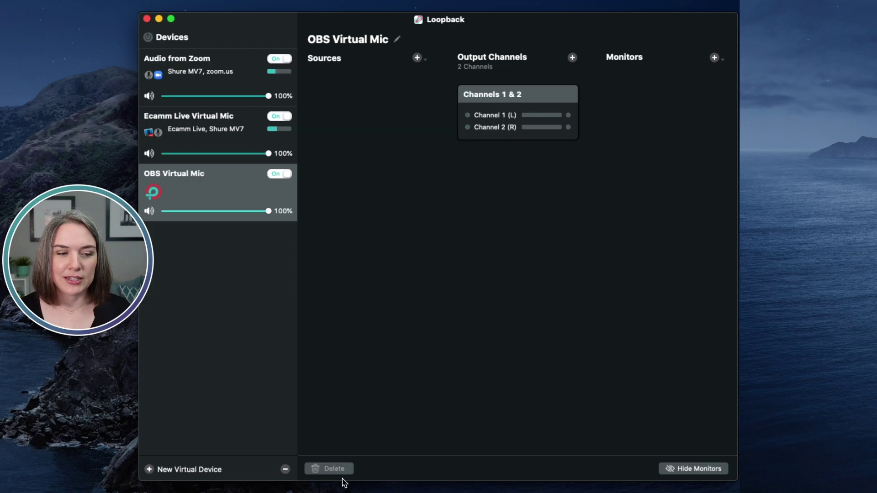
left_click(417, 58)
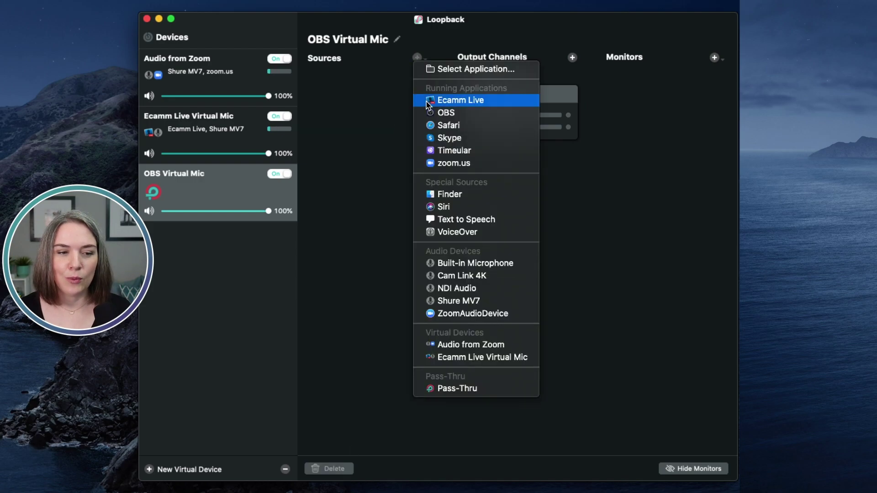
left_click(432, 113)
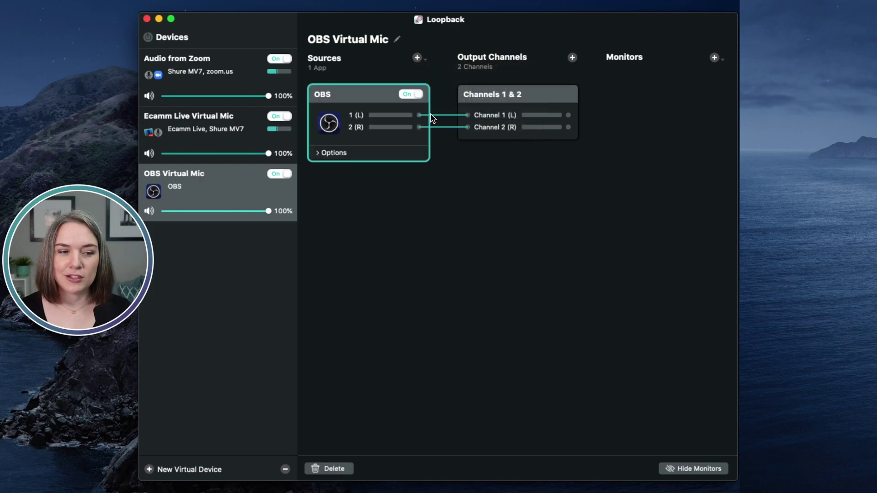
left_click(417, 58)
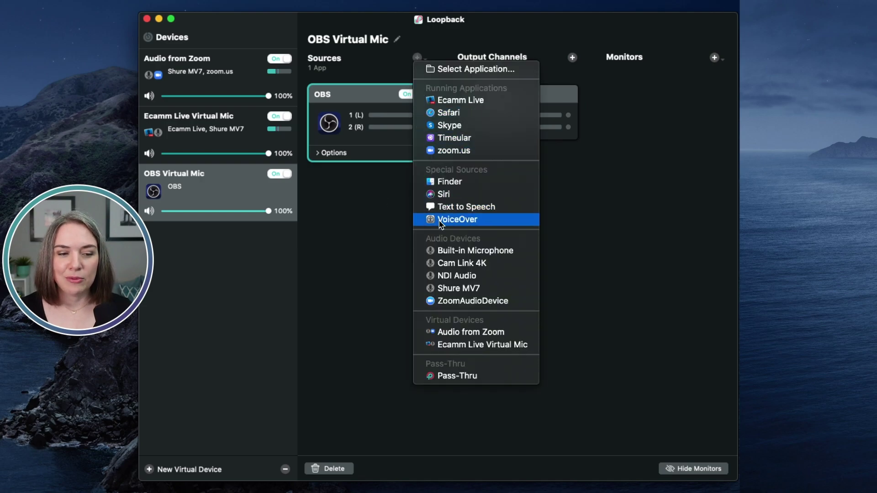
left_click(468, 288)
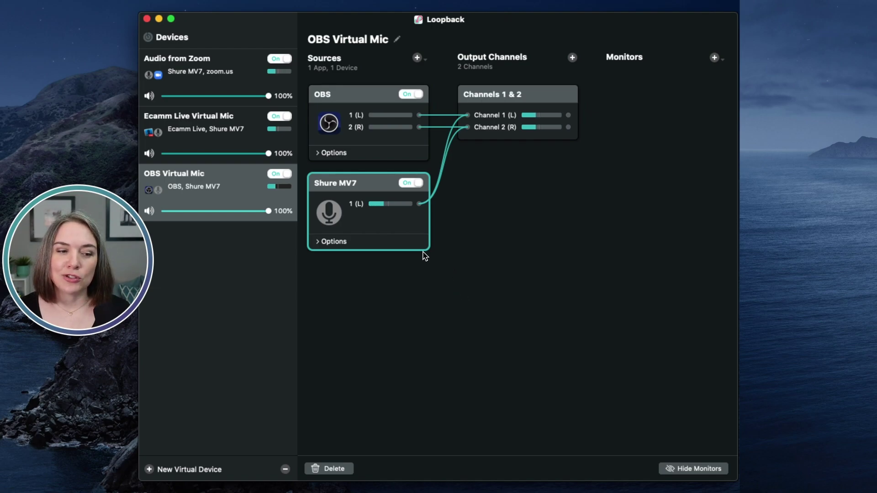
- Expand the OBS source's options and switch the Shure MV7 source off and back on
left_click(318, 153)
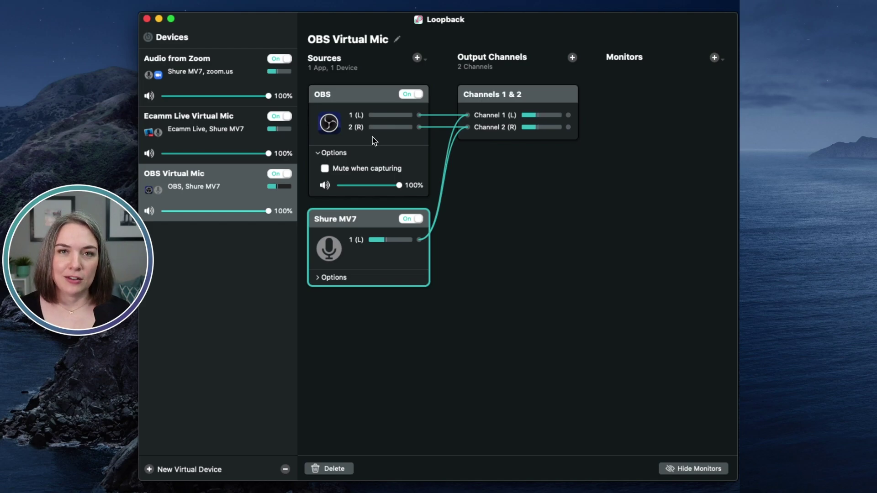
left_click(409, 220)
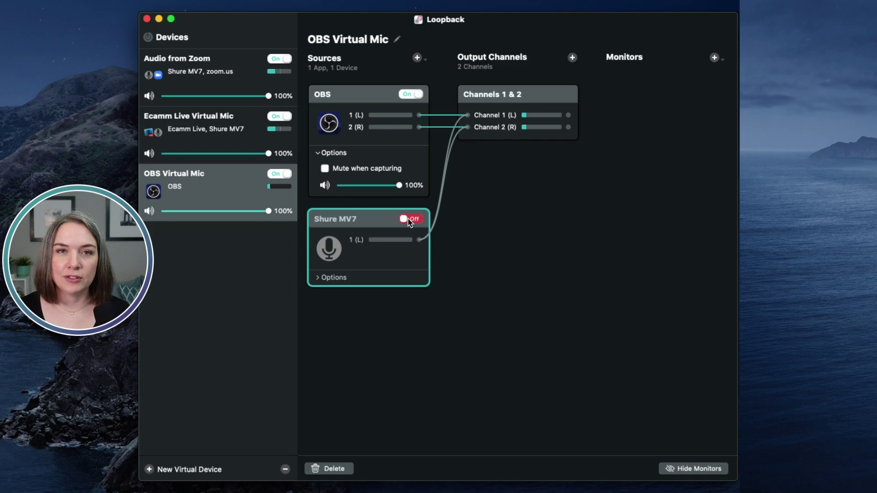
left_click(412, 220)
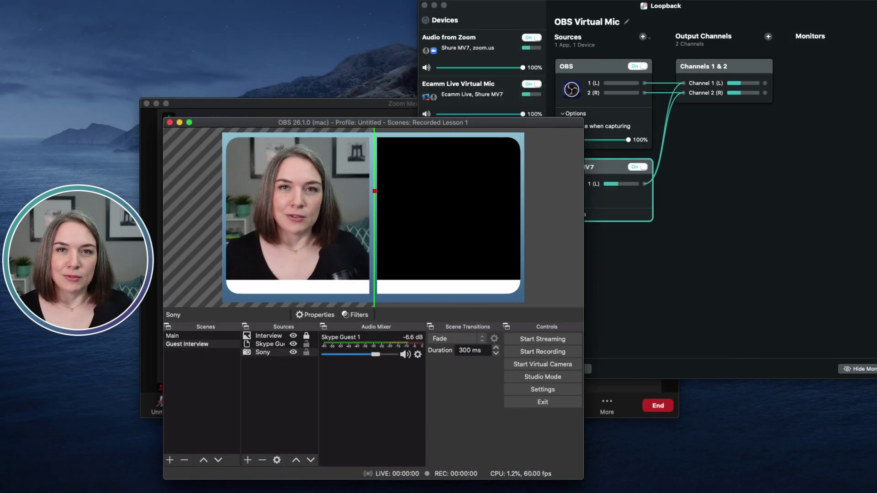
- Switch to OBS, move its window clear of the Loopback sources, and play the Song media in the Main scene
left_click_drag(566, 123, 435, 90)
left_click(69, 310)
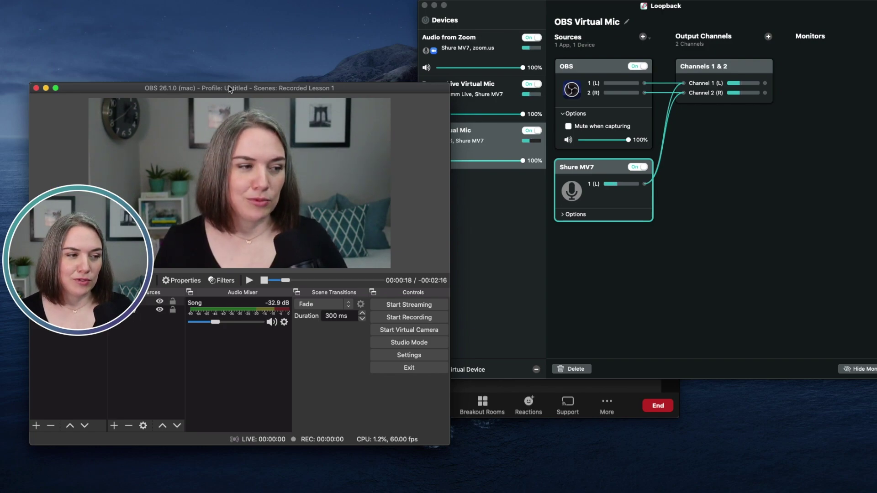
left_click_drag(230, 89, 265, 103)
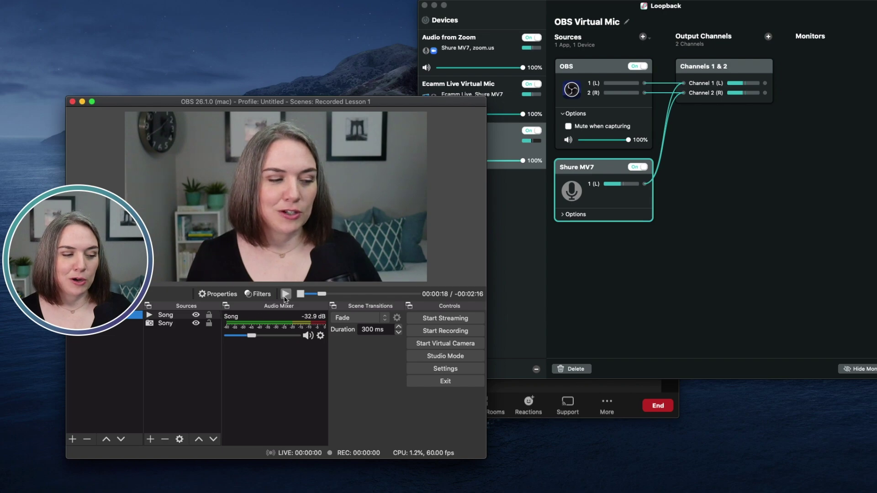
left_click(286, 295)
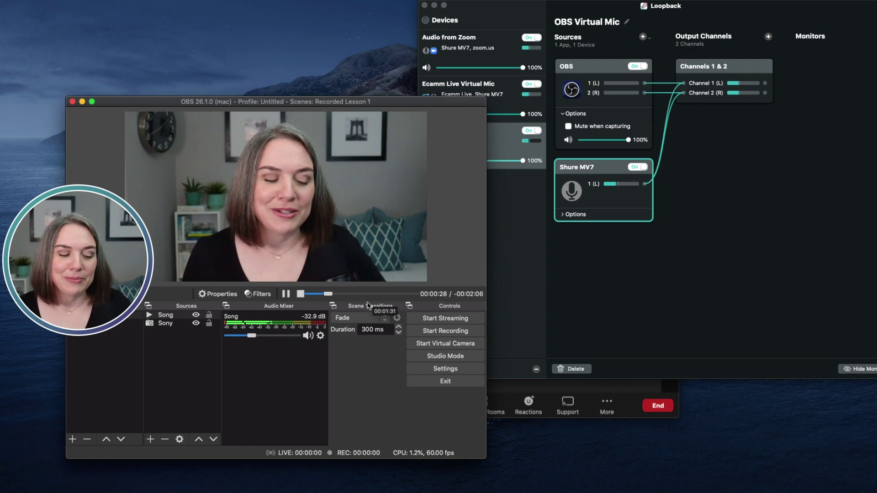
- Set the Song source's audio monitoring to Monitor and Output in the Advanced Audio Properties and close them
left_click(320, 336)
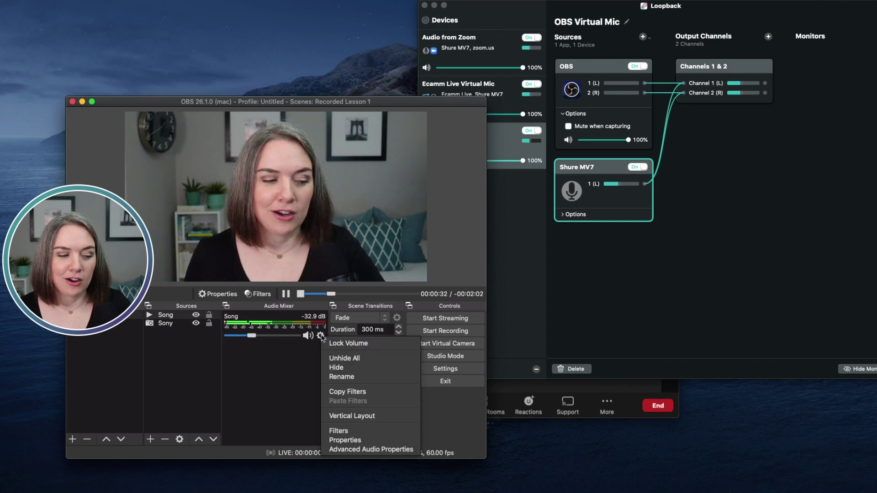
left_click(358, 450)
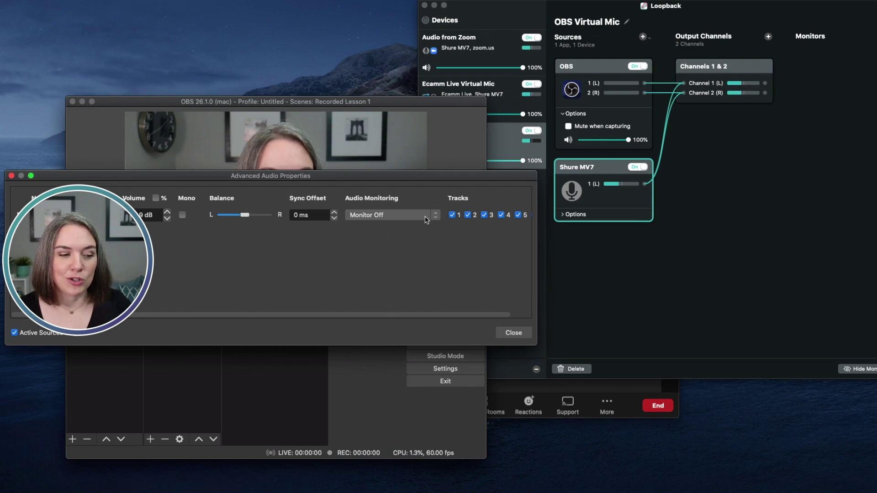
left_click(433, 217)
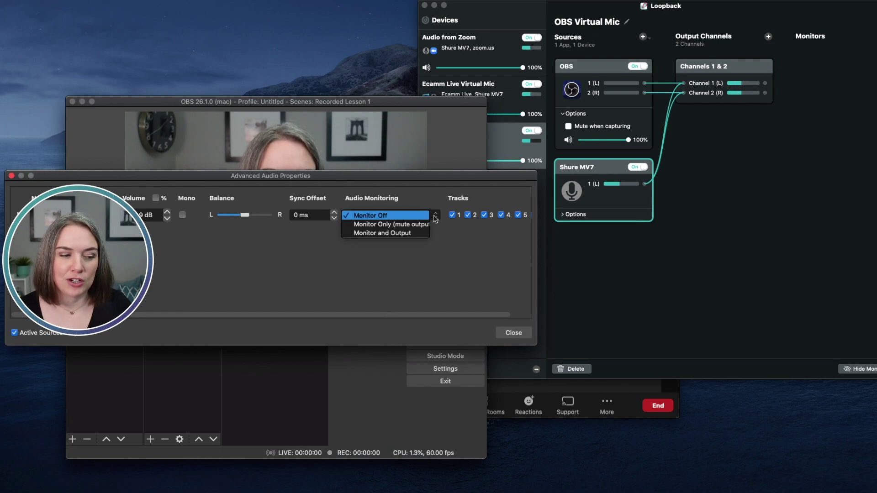
left_click(417, 233)
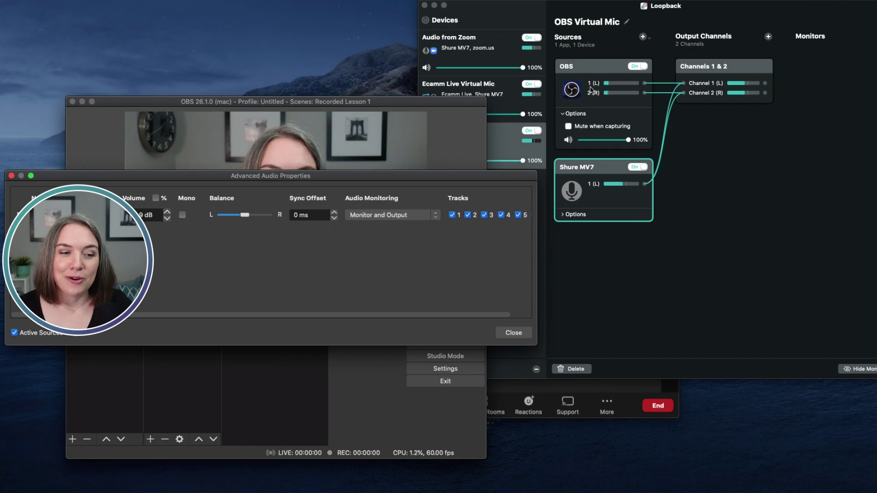
left_click(12, 176)
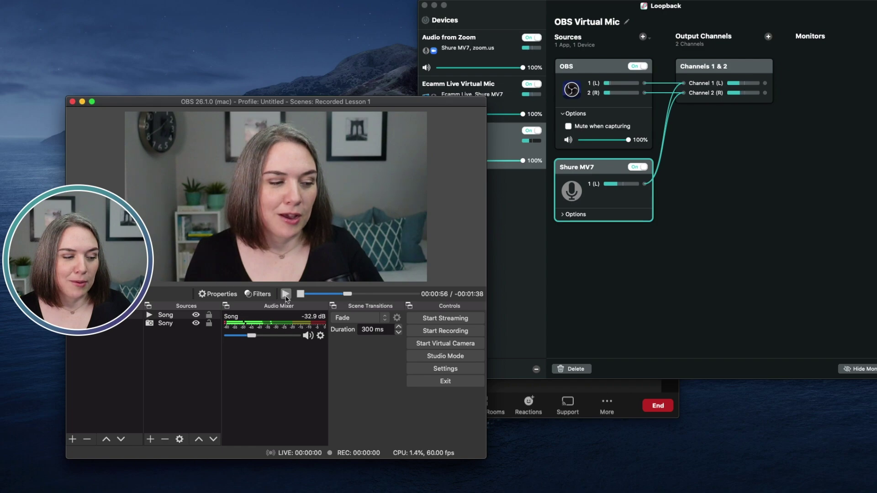
- Show the Guest Interview scene and check the audio monitoring setting of Skype Guest 1
left_click(106, 325)
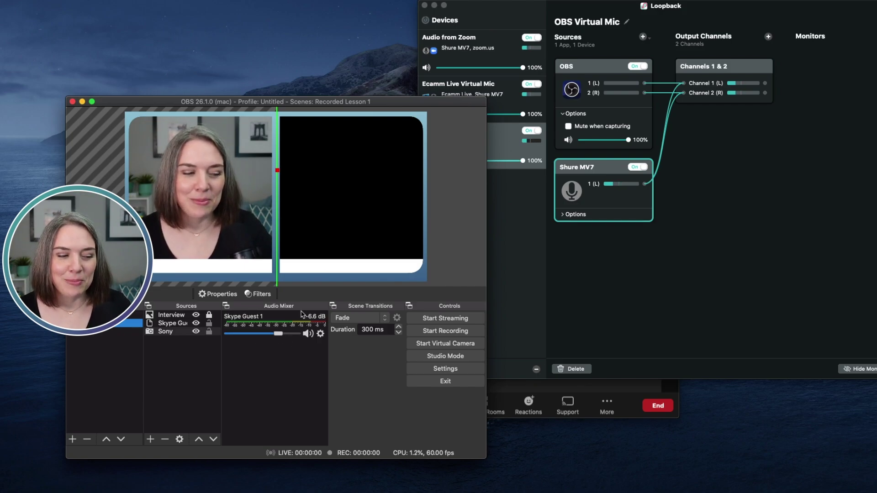
left_click(321, 336)
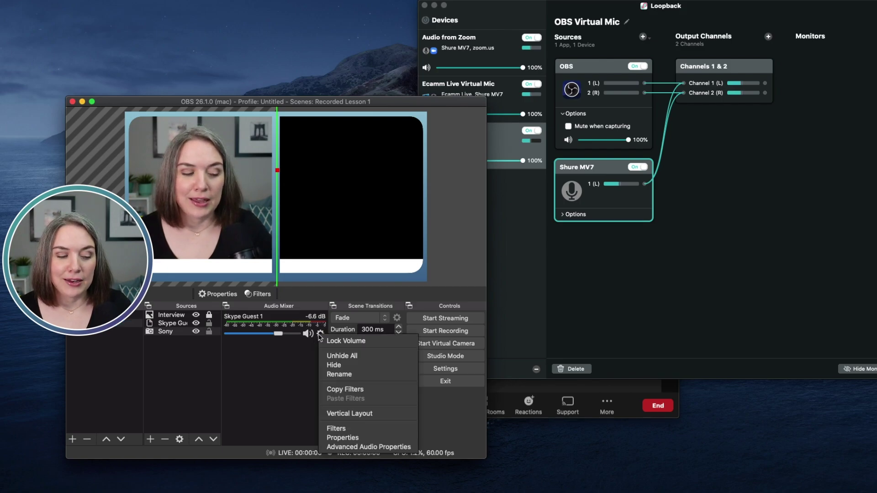
left_click(348, 447)
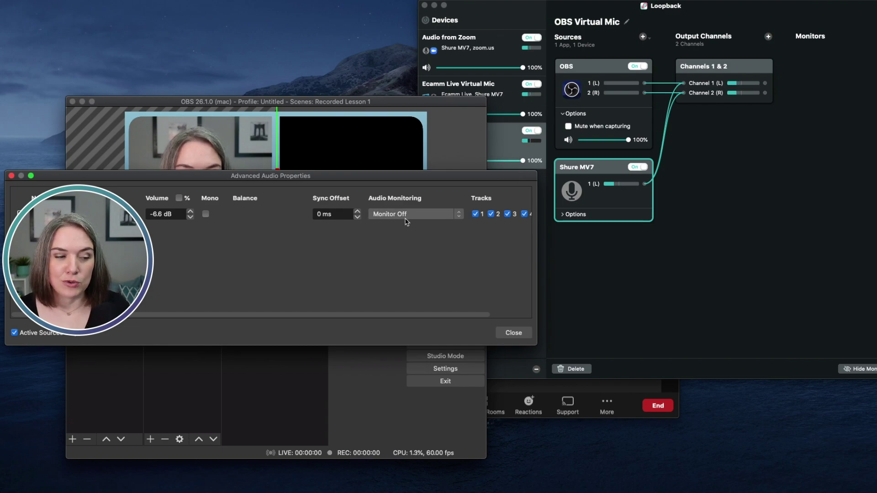
left_click(11, 175)
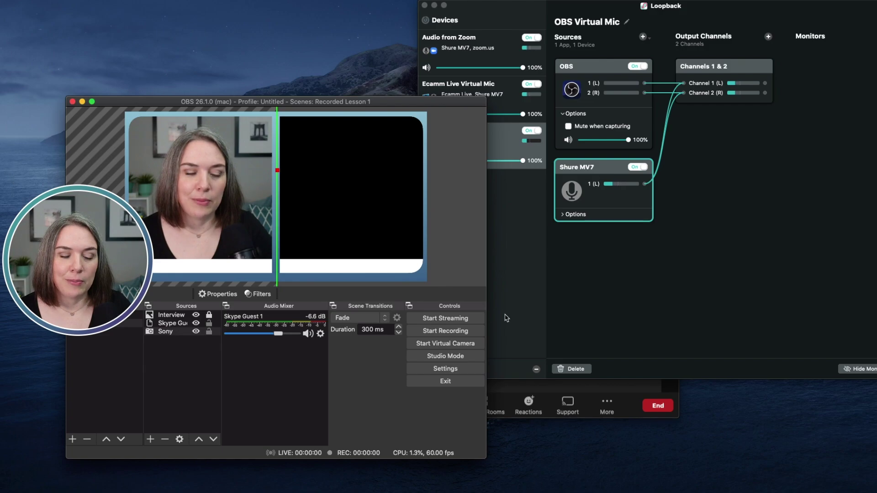
- Switch to Loopback, add Skype as a source of OBS Virtual Mic, and expand the Skype source's options
left_click(655, 292)
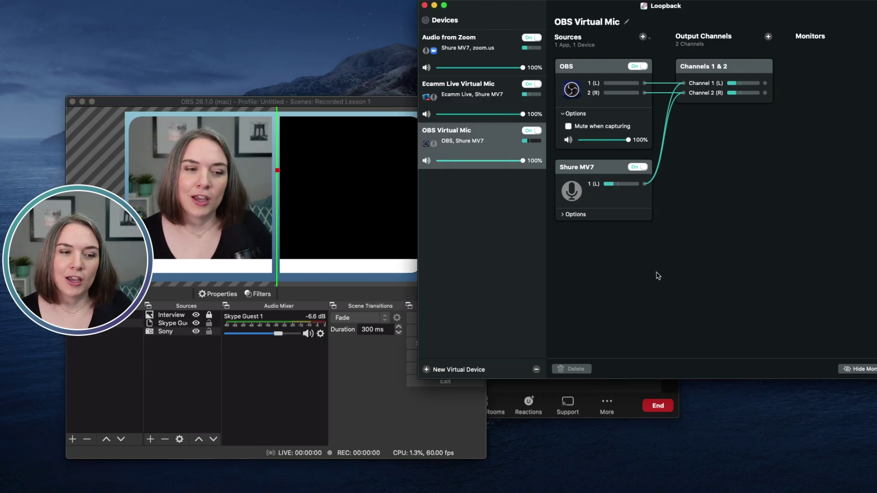
left_click(642, 37)
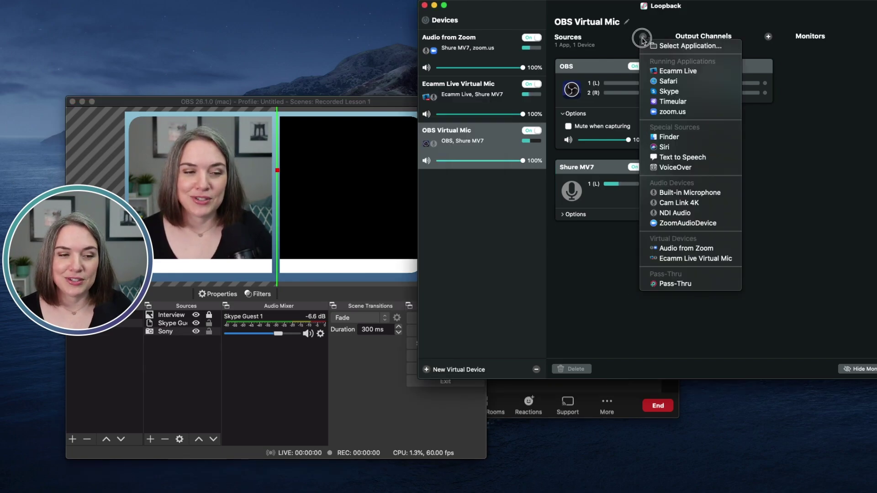
left_click(661, 92)
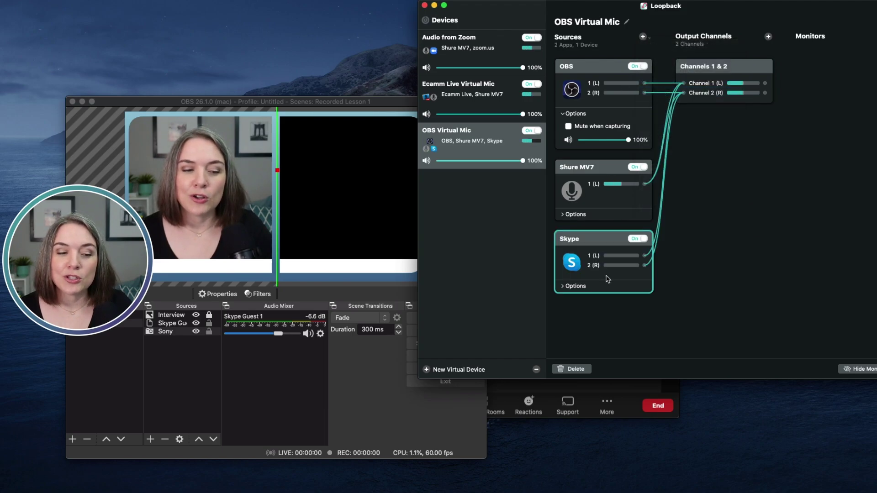
left_click(569, 287)
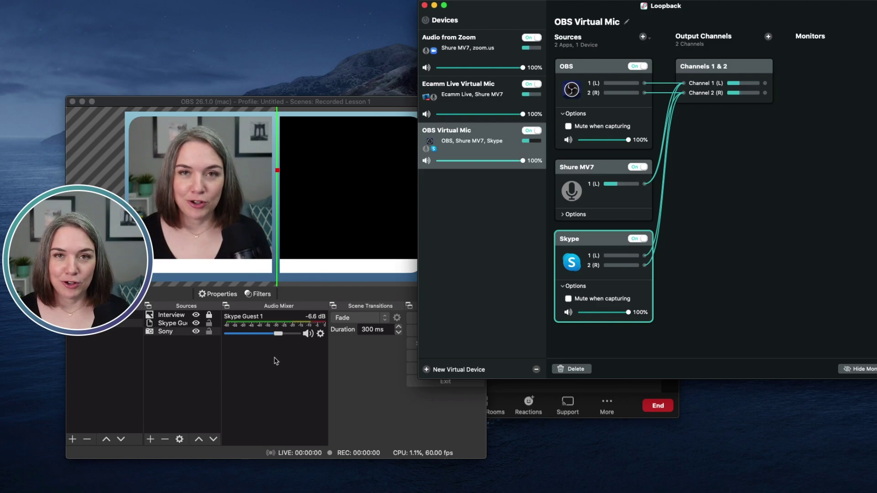
- Switch to OBS and review the audio monitoring choices for Skype Guest 1, keeping Monitor Off
left_click(320, 334)
left_click(320, 334)
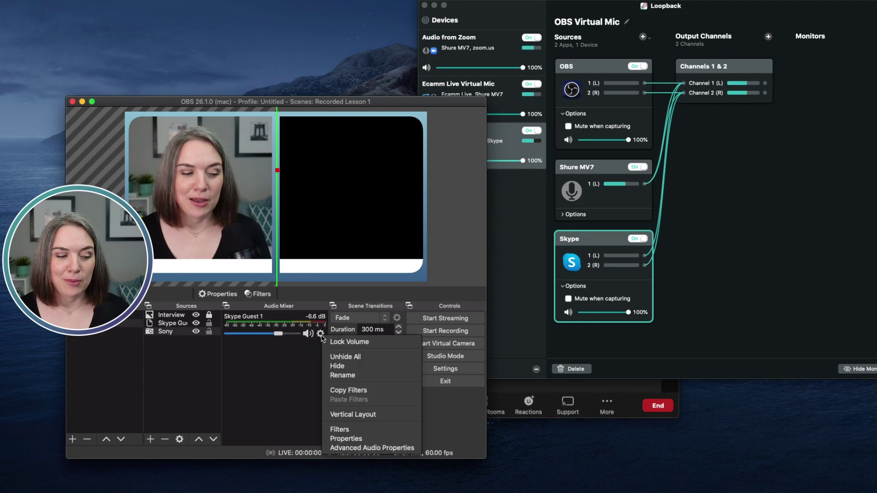
left_click(352, 448)
left_click(413, 214)
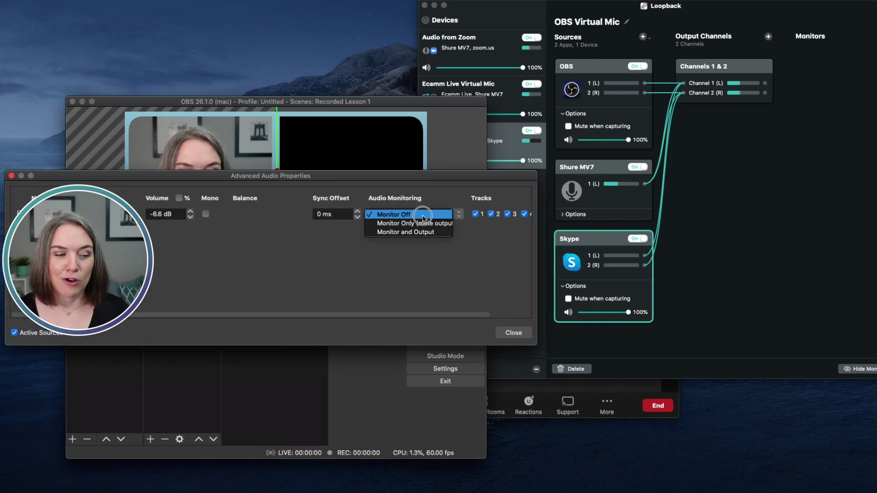
left_click(416, 224)
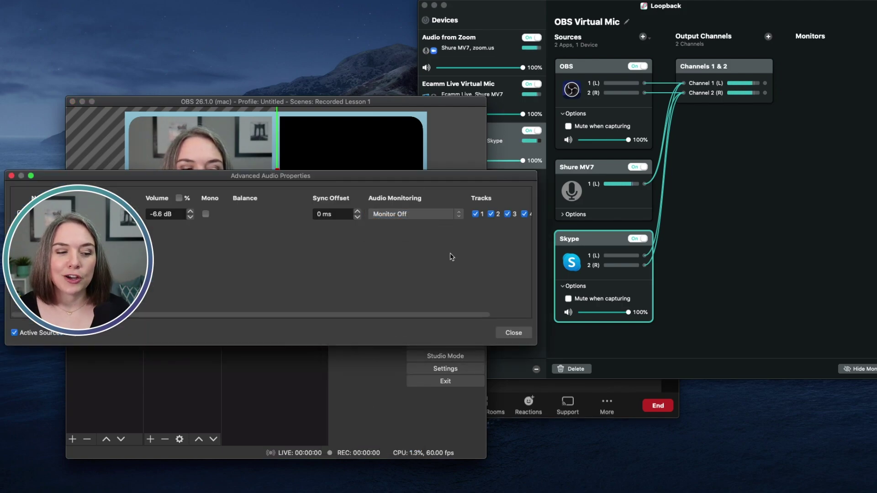
left_click(513, 332)
- In Loopback, turn off the Skype and Shure MV7 sources of OBS Virtual Mic
left_click(641, 238)
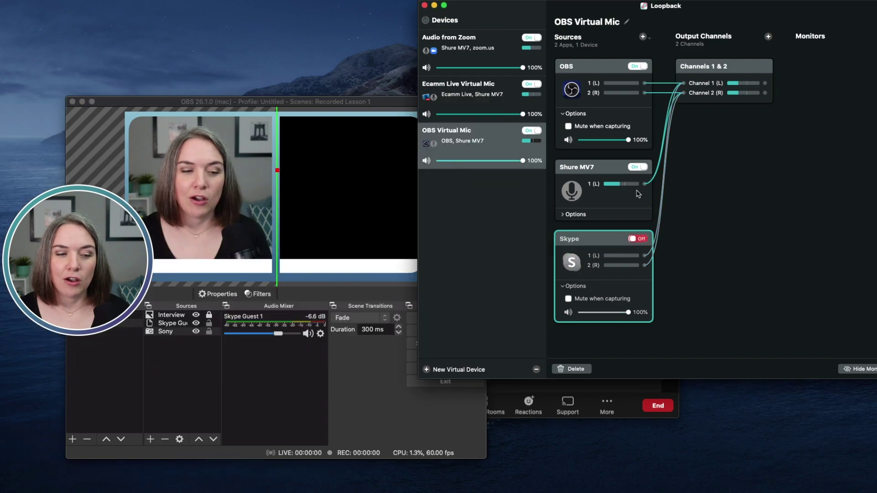
left_click(641, 167)
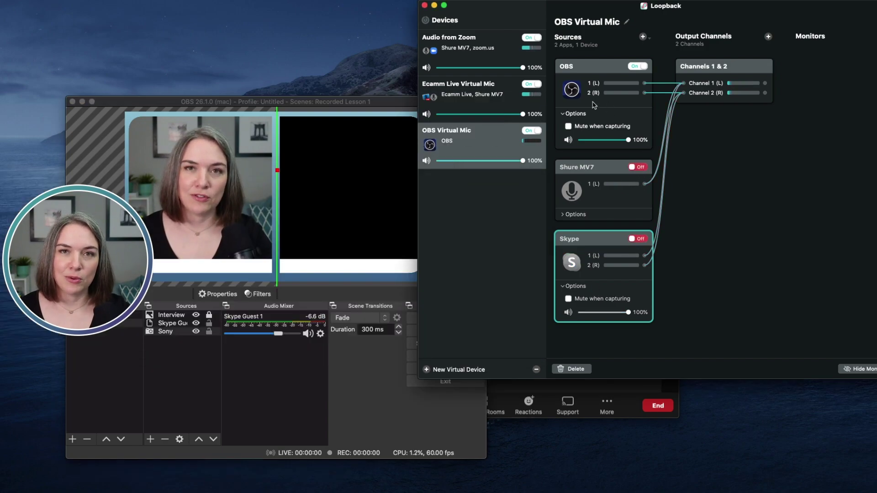
left_click(610, 184)
left_click(611, 261)
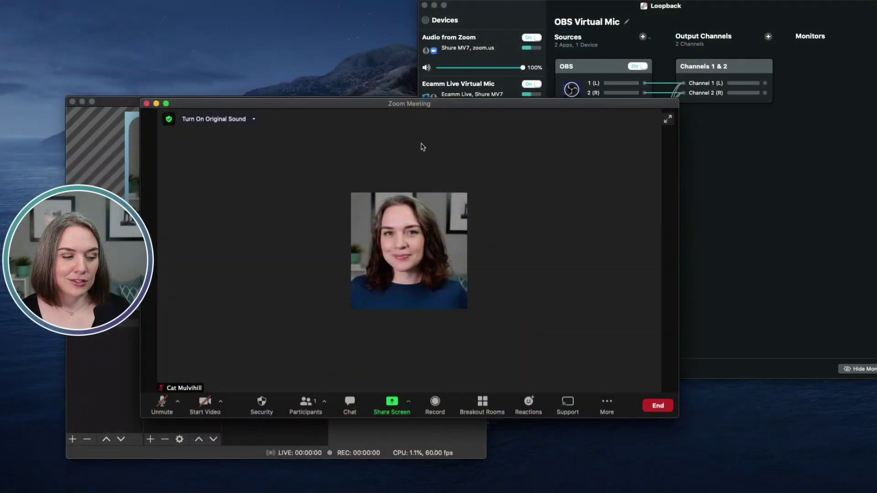
- In the Zoom meeting, select OBS Virtual Mic as the microphone and turn on original sound
left_click(178, 402)
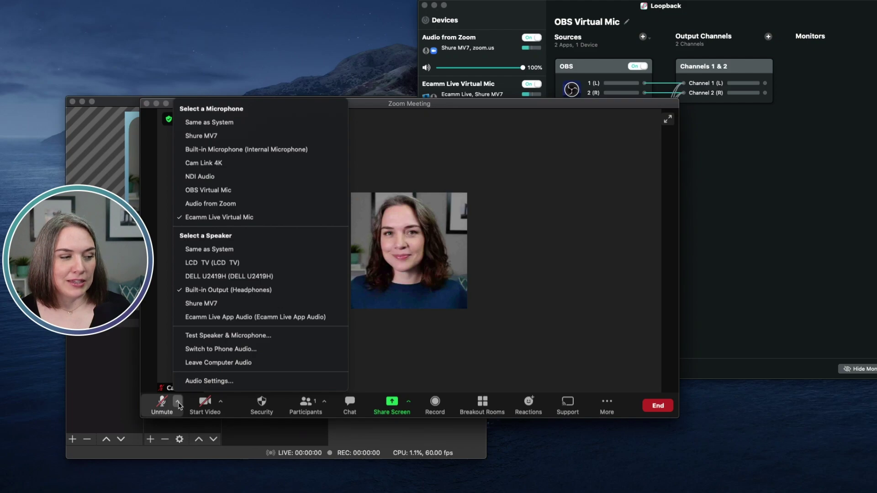
left_click(206, 191)
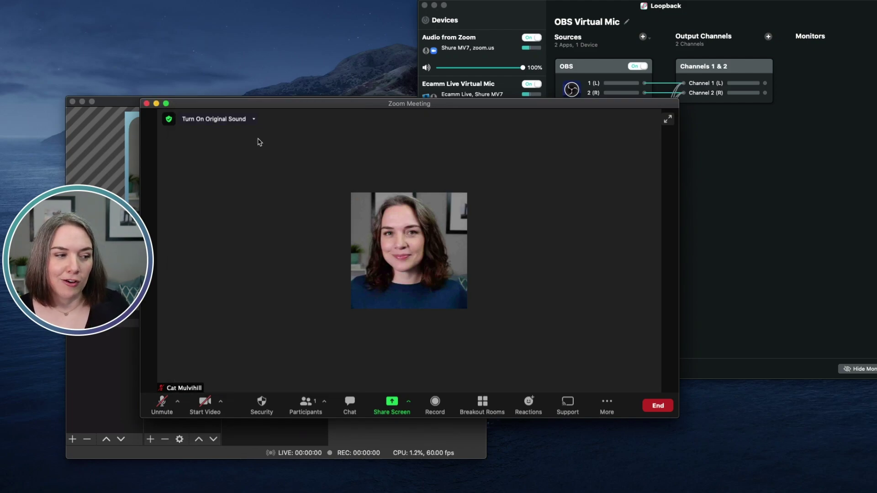
left_click(192, 119)
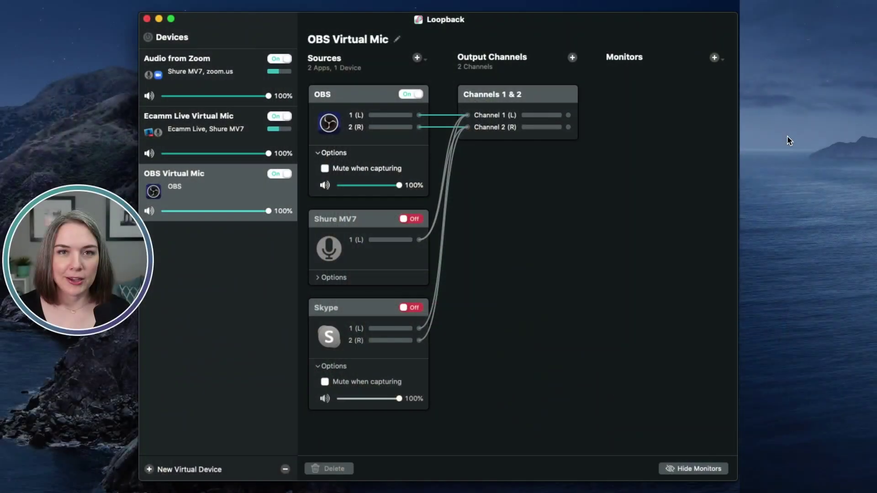
- Switch to Loopback and view the sources of the Audio from Zoom device
left_click(205, 77)
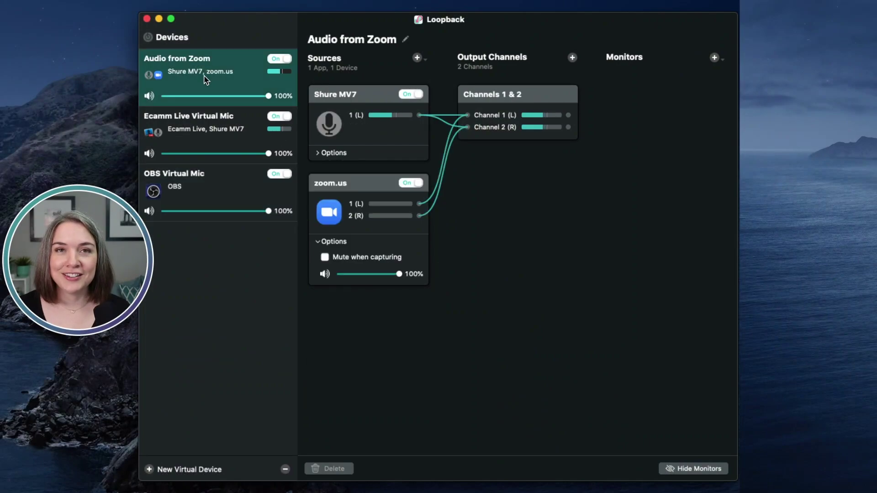